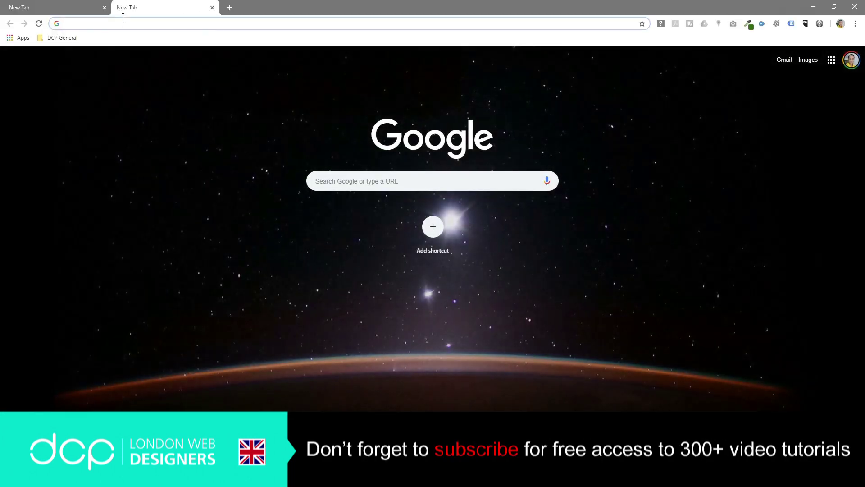
- Load foxitsoftware.com/pdf-reader in a new tab and select its heading and introduction text
text(https://www.foxitsoftware.com/pdf-reader/)
key(Return)
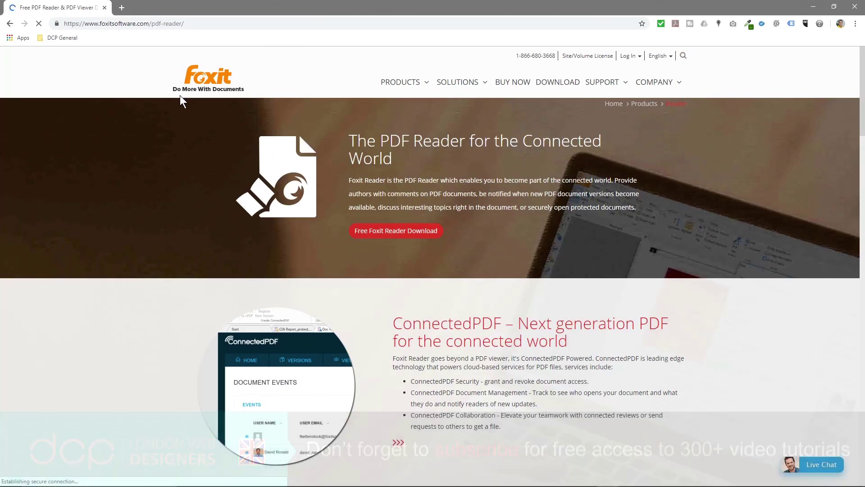
drag(358, 141, 649, 210)
- Download the free Foxit Reader for Windows in English, then snap Chrome to the left half
click(650, 210)
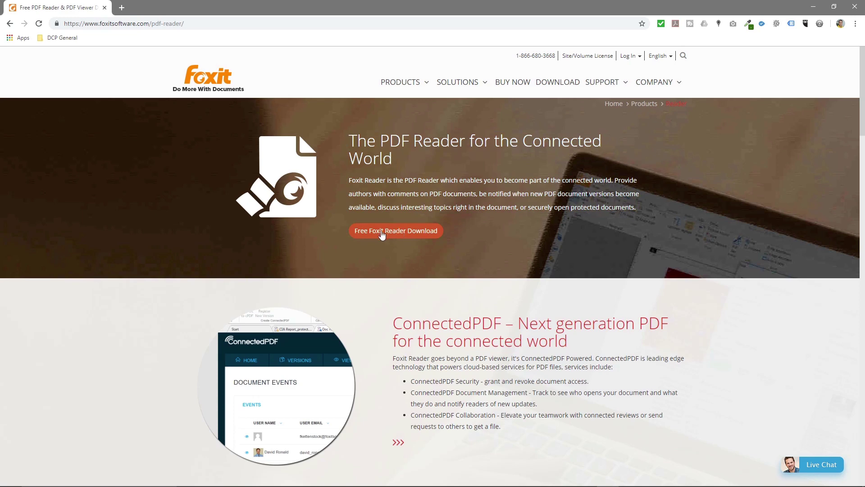
click(407, 235)
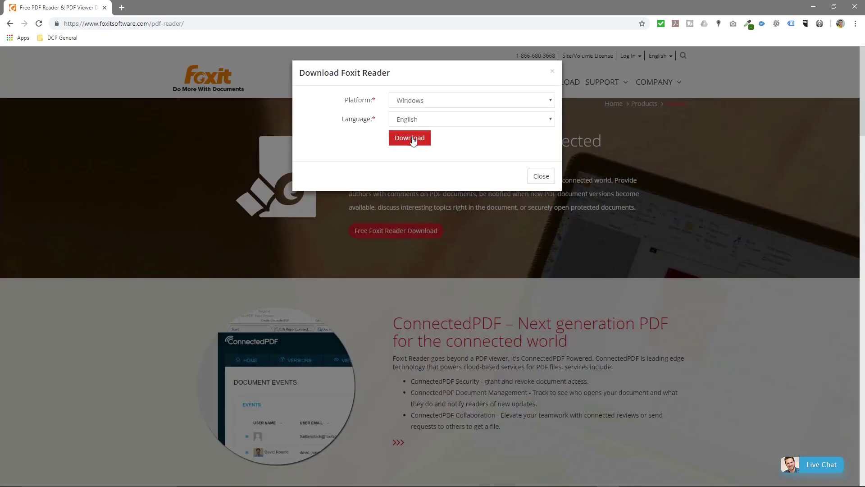
click(429, 101)
click(429, 101)
click(429, 101)
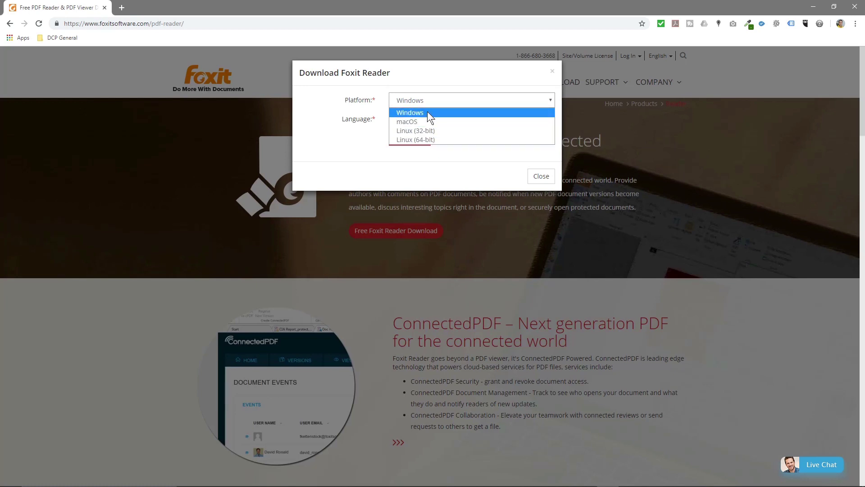
click(426, 111)
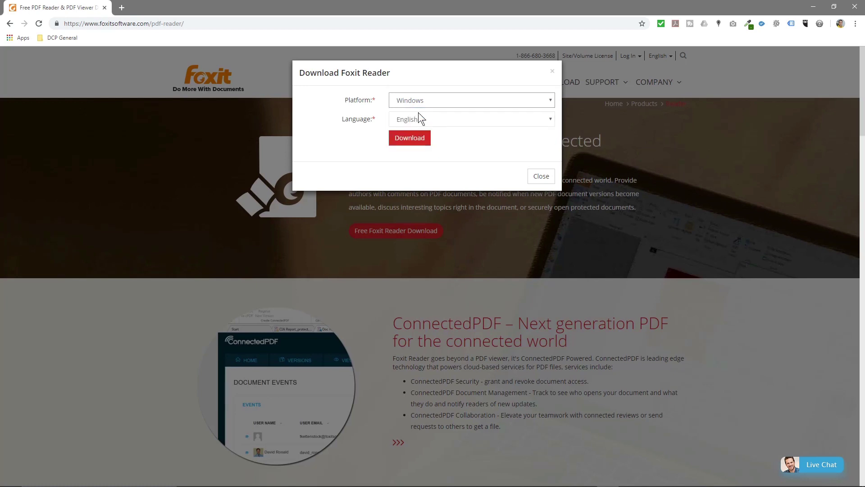
click(444, 118)
click(445, 118)
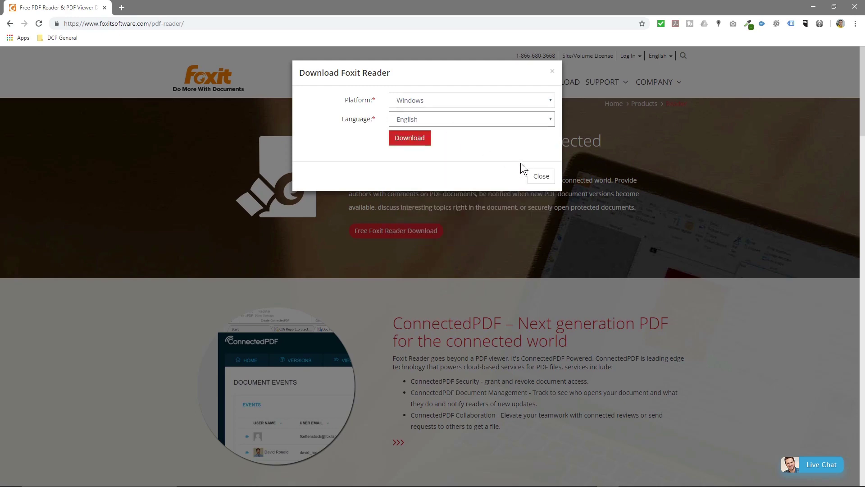
click(412, 137)
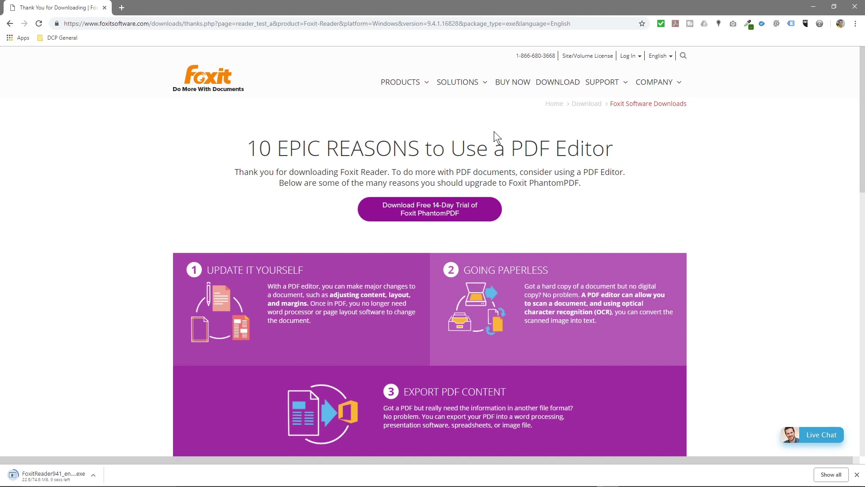
key(super+Left)
- Drag FoxitReader941_enu_Setup_Prom.exe into the How to install Foxit PDF Reader folder, run it, and close Chrome
click(439, 287)
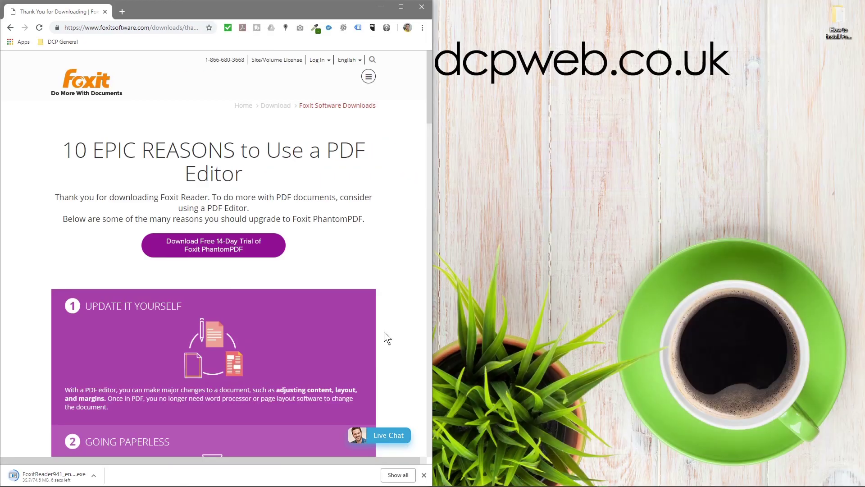
click(837, 22)
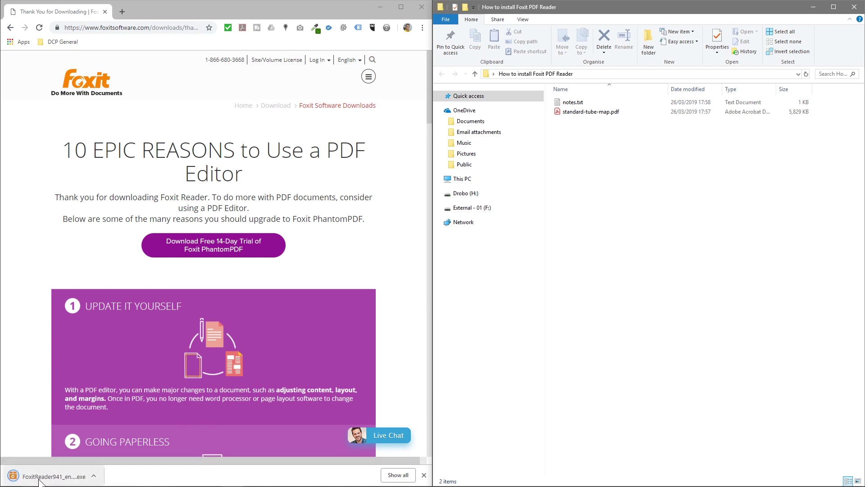
drag(40, 481, 632, 113)
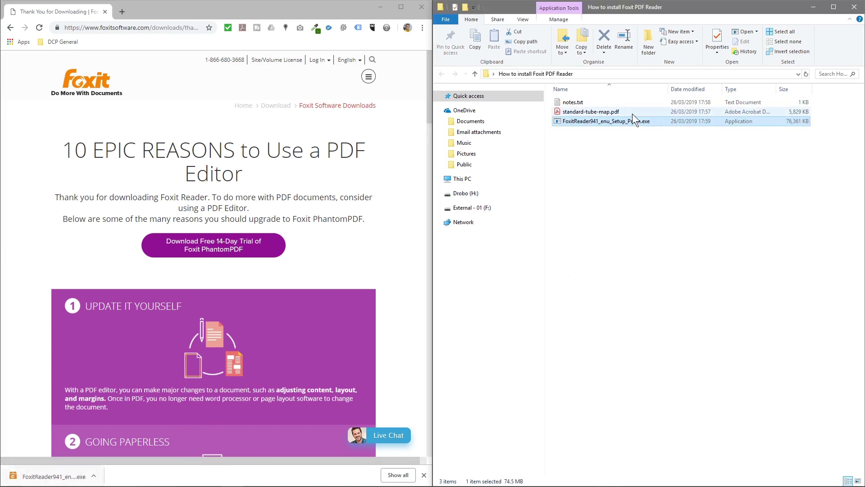
double_click(635, 121)
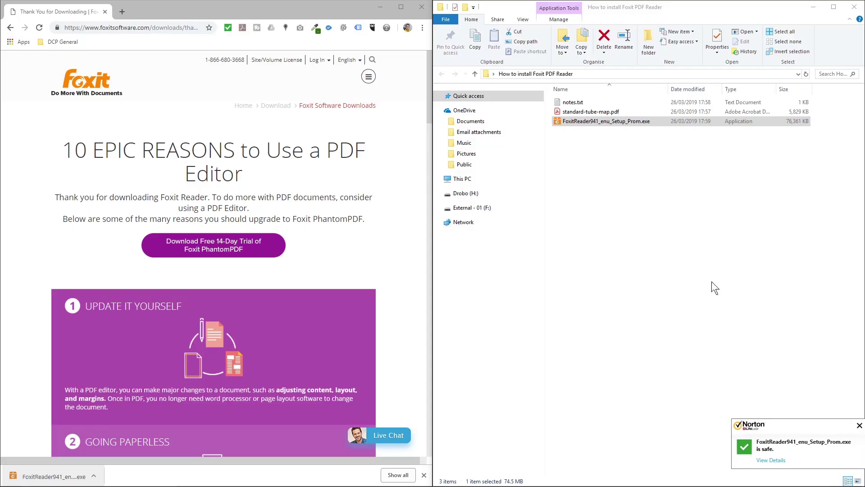
click(421, 7)
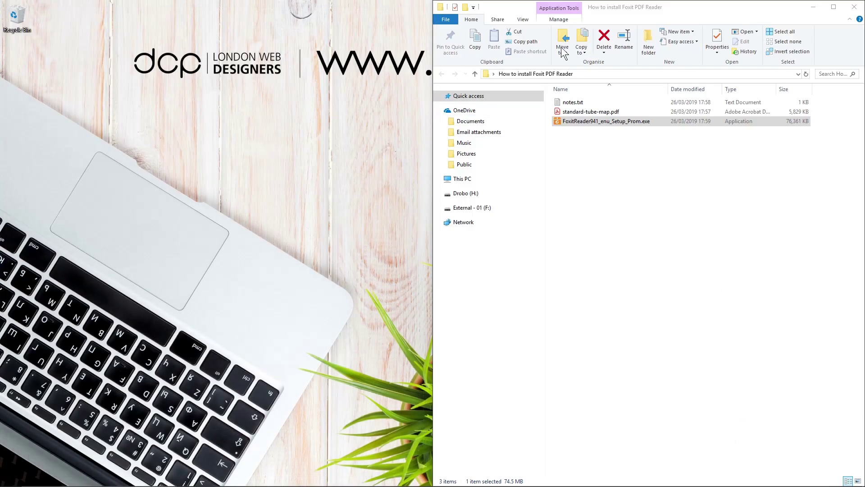
- Close the folder and advance setup past the welcome, licence and default install folder pages
click(855, 8)
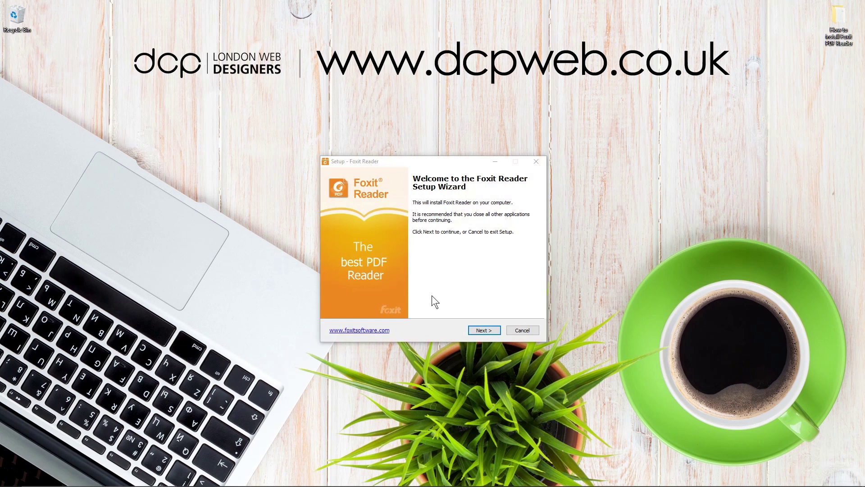
click(485, 330)
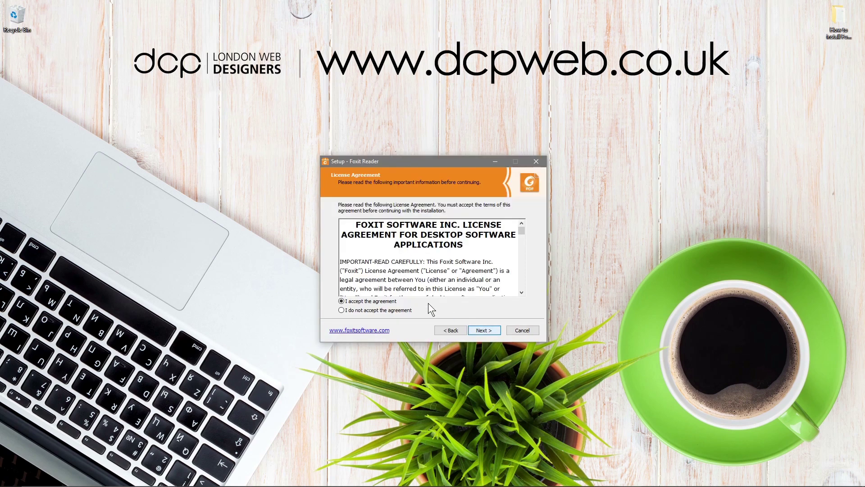
click(483, 332)
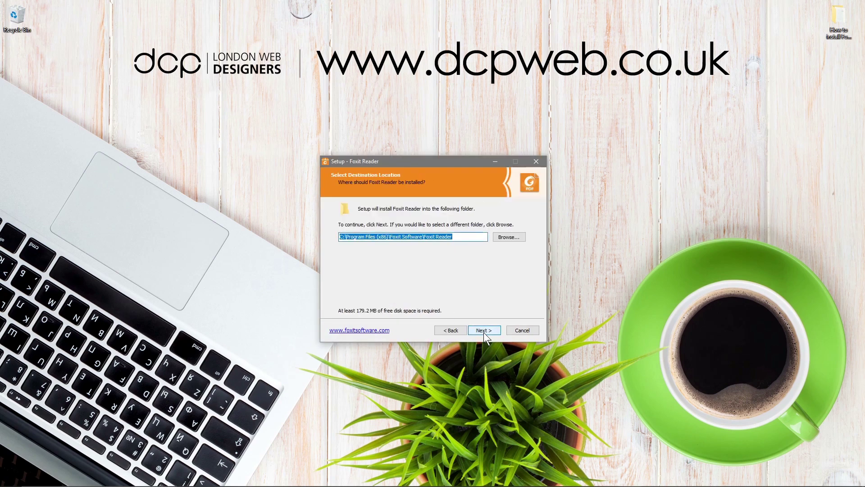
click(483, 332)
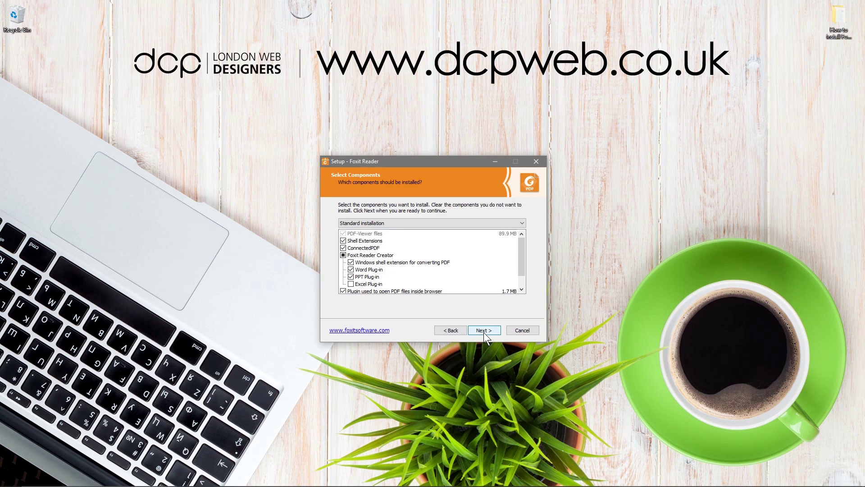
- Tick the Excel Plug-in component, switching the installation type to Custom
scroll(421, 282, down, 1)
scroll(422, 284, up, 1)
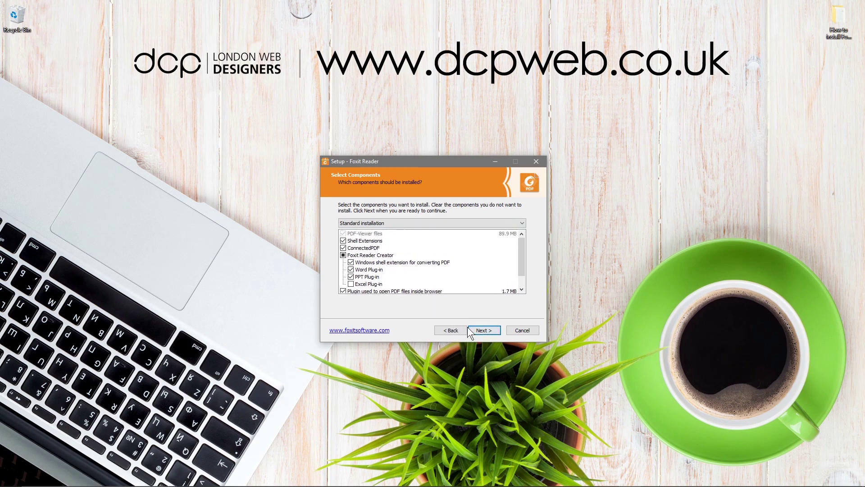
click(351, 284)
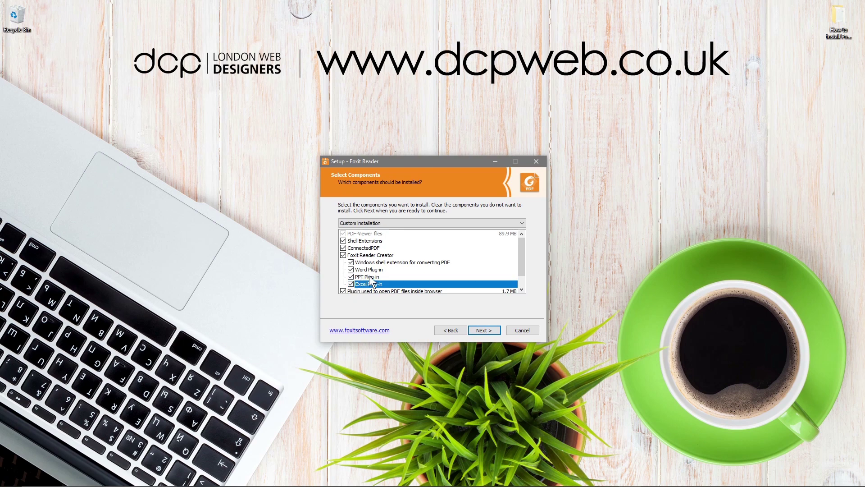
scroll(386, 292, down, 1)
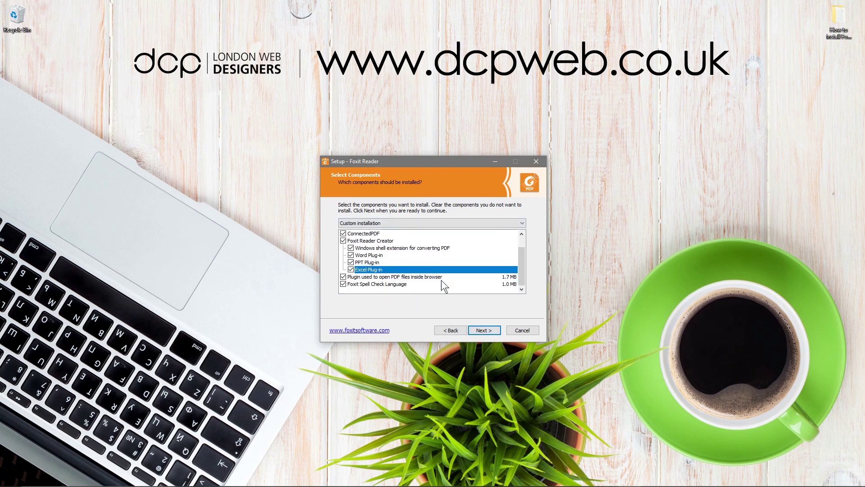
- Untick the Quick Launch shortcut, desktop shortcut and Show PDF files in browsers options
click(478, 330)
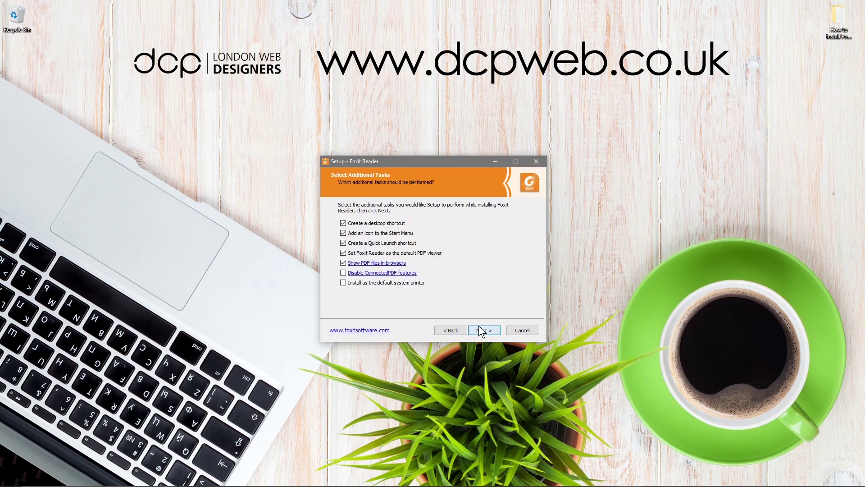
click(356, 245)
click(358, 223)
click(343, 263)
- Enable Safe Reading Mode, decline the 14-day PhantomPDF trial, and start the installation
click(495, 330)
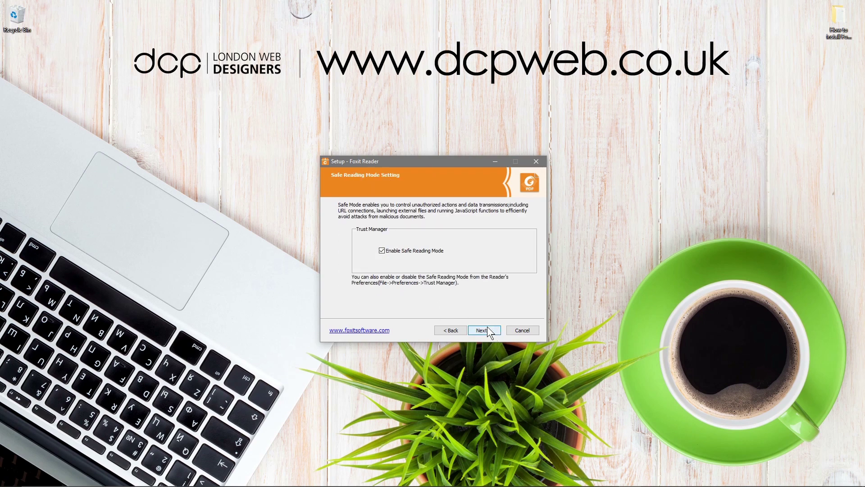
click(423, 251)
click(492, 334)
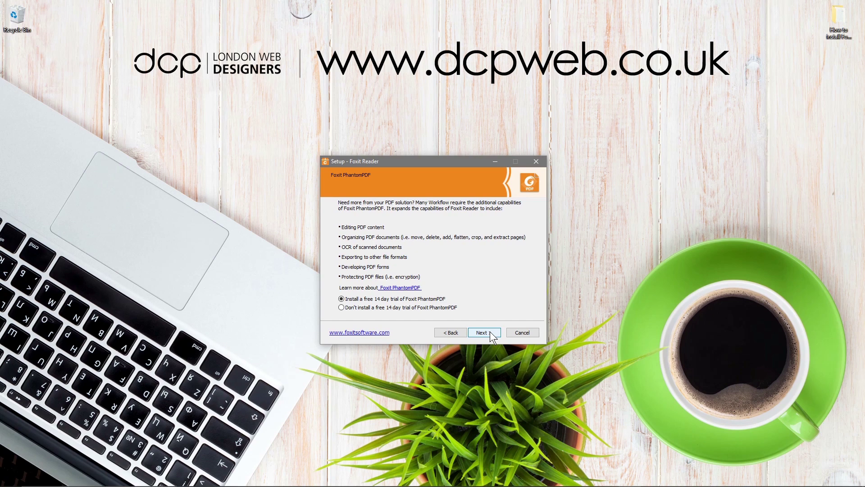
click(433, 308)
click(485, 333)
click(485, 334)
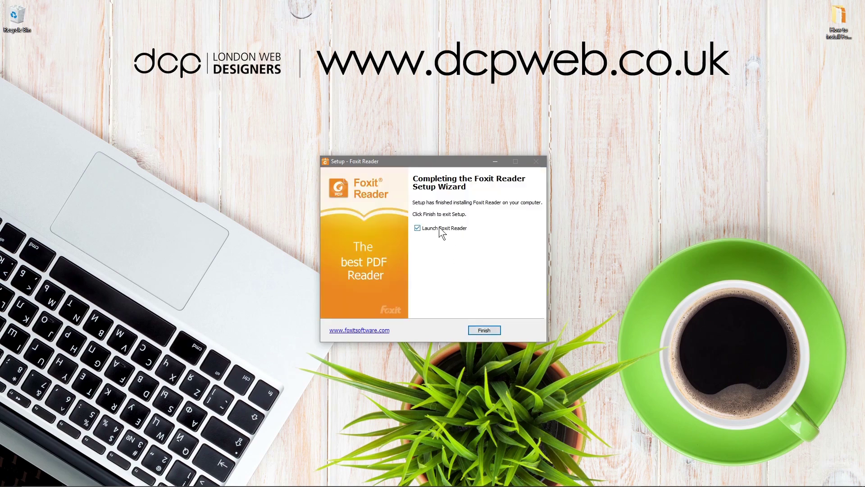
- Finish setup, then open standard-tube-map.pdf from the desktop folder with Foxit Reader 9.4
click(484, 334)
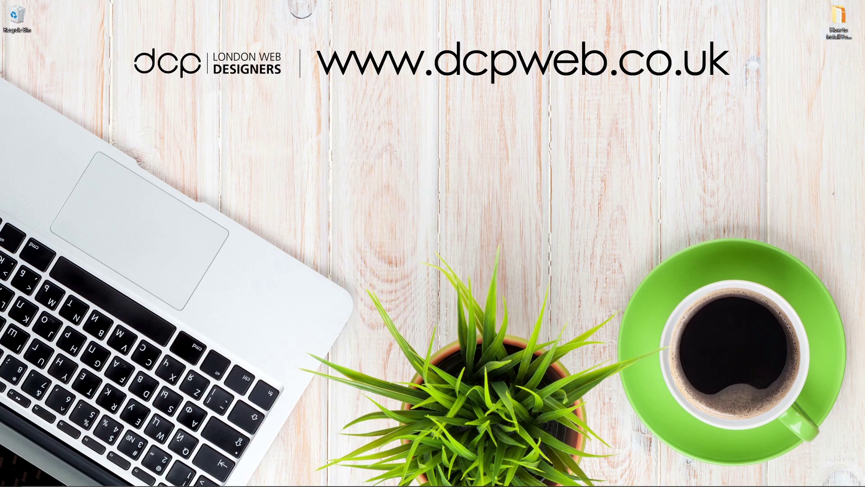
double_click(838, 20)
click(224, 230)
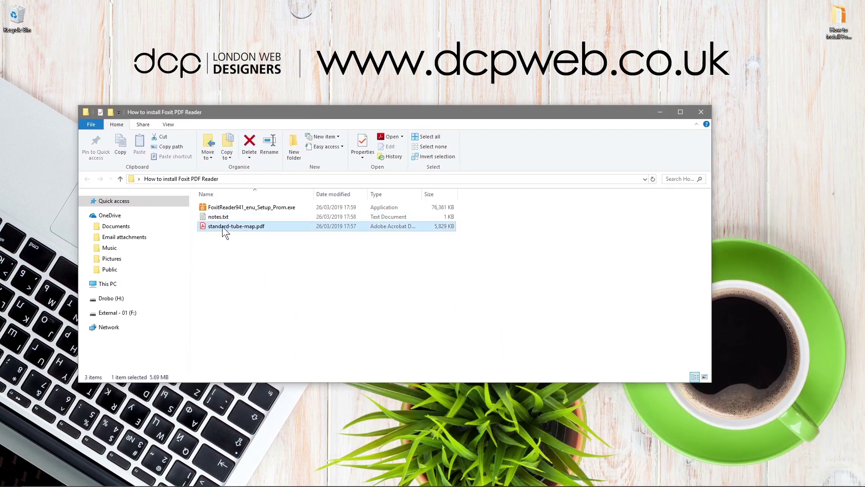
right_click(222, 227)
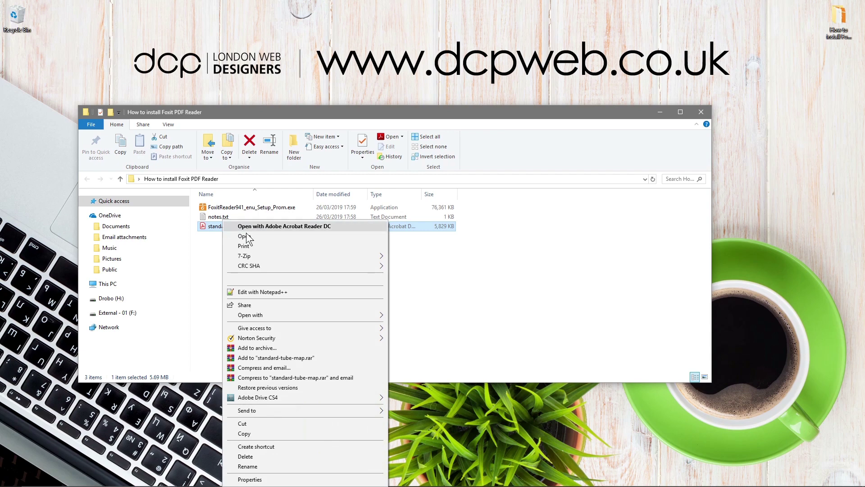
mouse_move(309, 319)
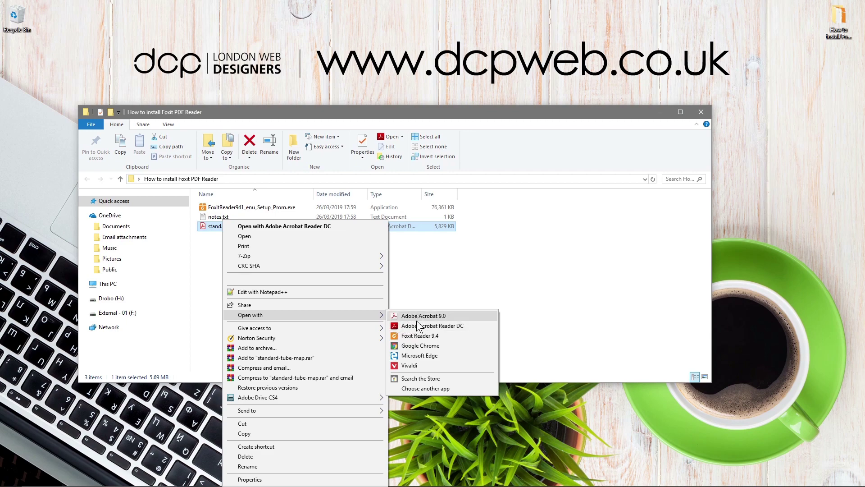
click(416, 336)
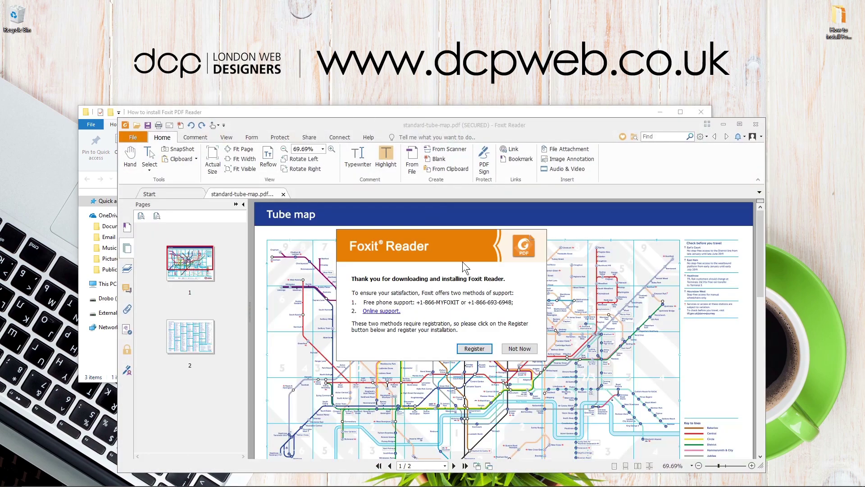
- Choose Not Now for registration, No for default PDF viewer, and maximise the reader window
click(519, 348)
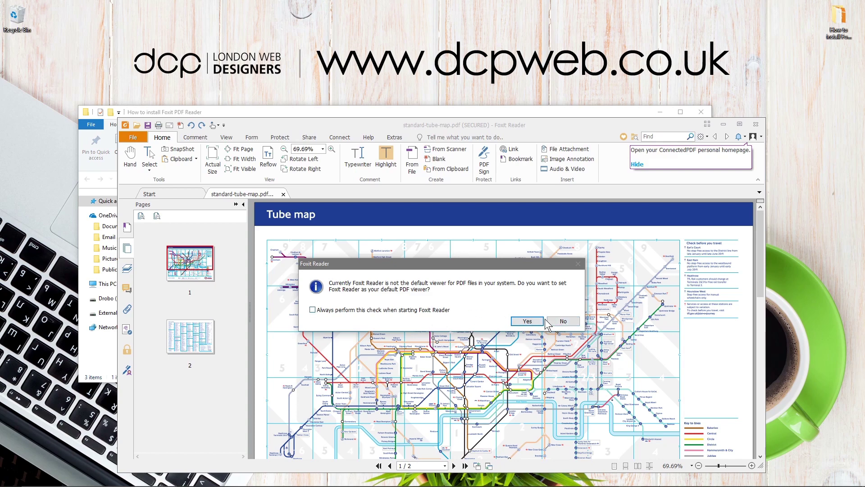
click(561, 321)
click(739, 124)
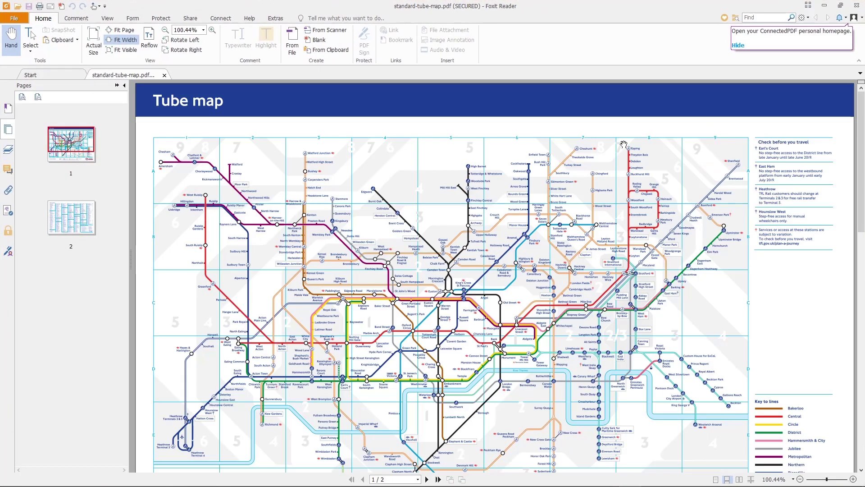
- Switch between page 2, the Index to stations, and page 1, the tube map
click(78, 222)
click(79, 147)
click(78, 219)
click(78, 147)
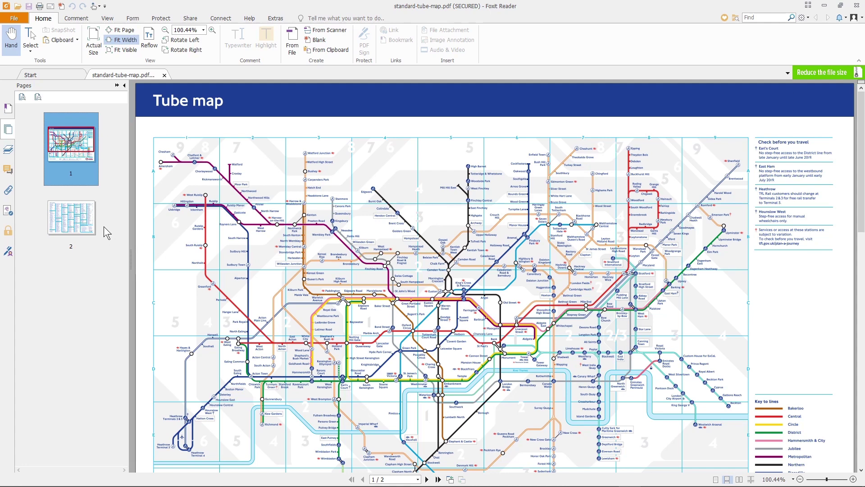
click(68, 216)
click(67, 149)
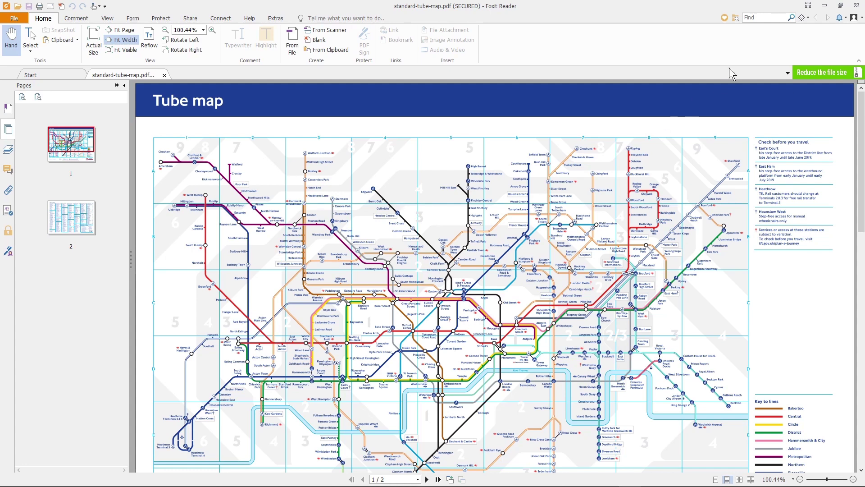
- Close Foxit Reader and the How to install Foxit PDF Reader folder window
click(857, 5)
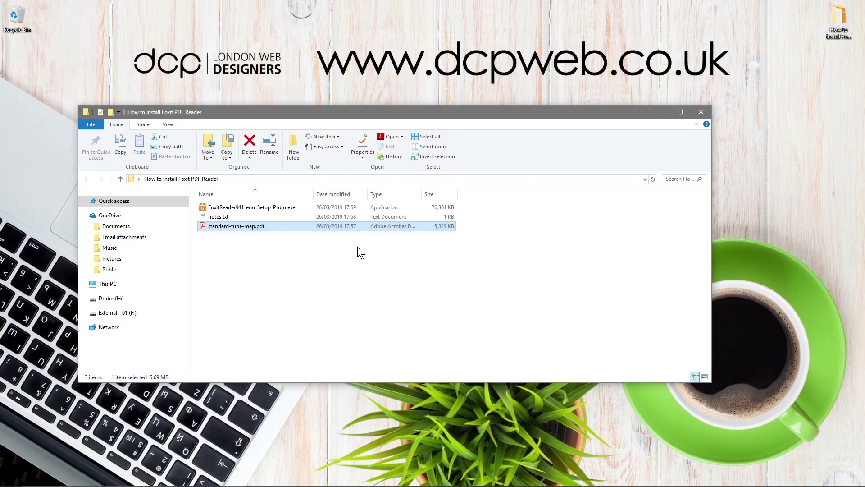
click(505, 246)
click(701, 113)
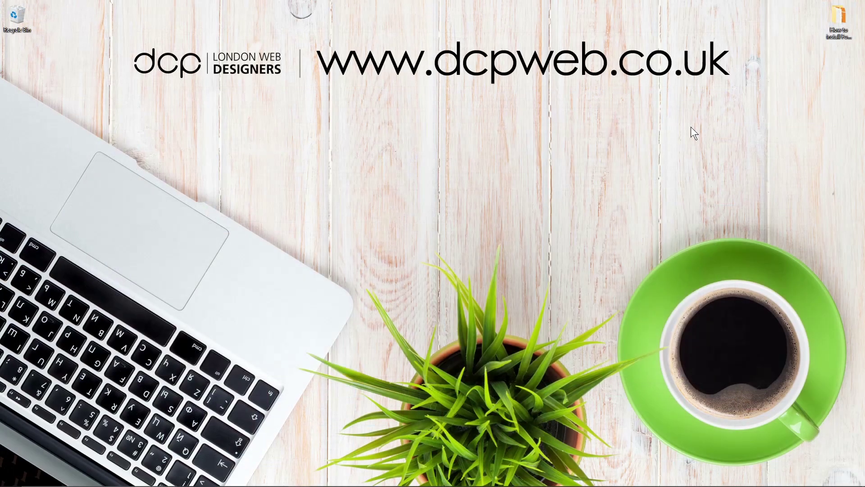